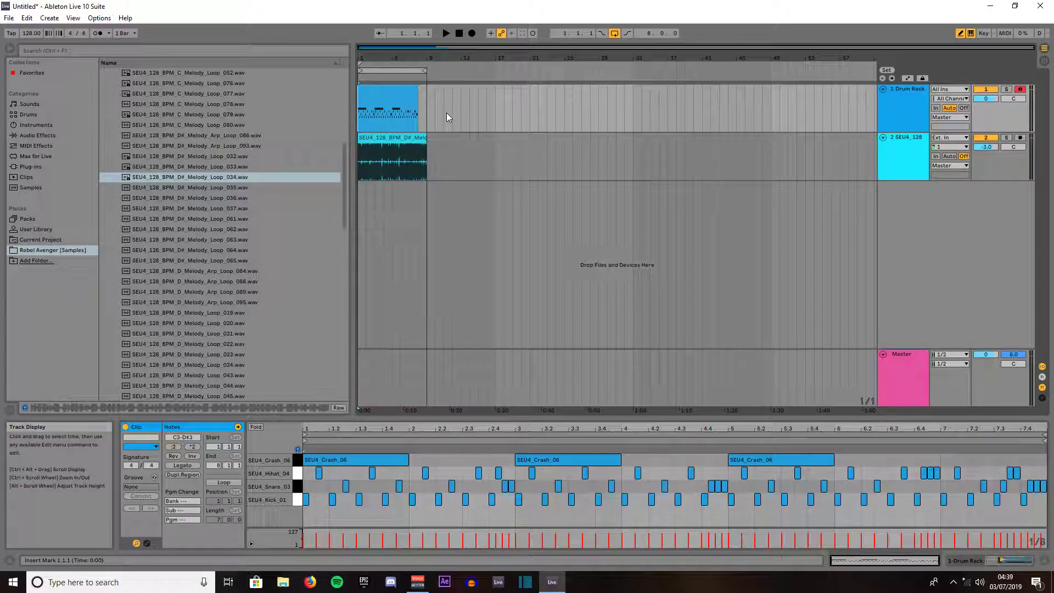
Step: Listen to the drum and melody loop, and duplicate the melody audio track
key("space")
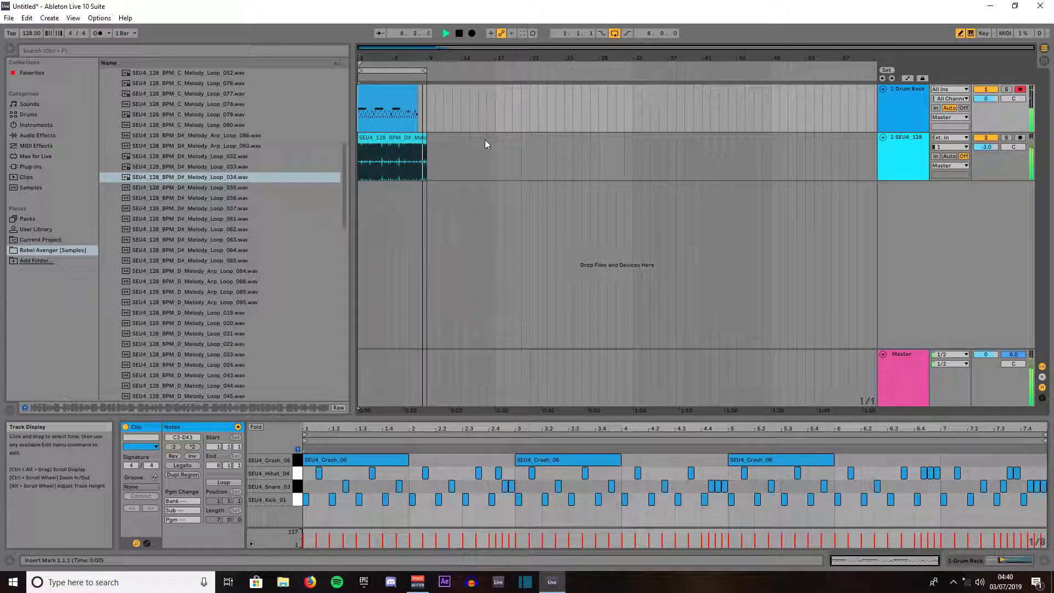
key("space")
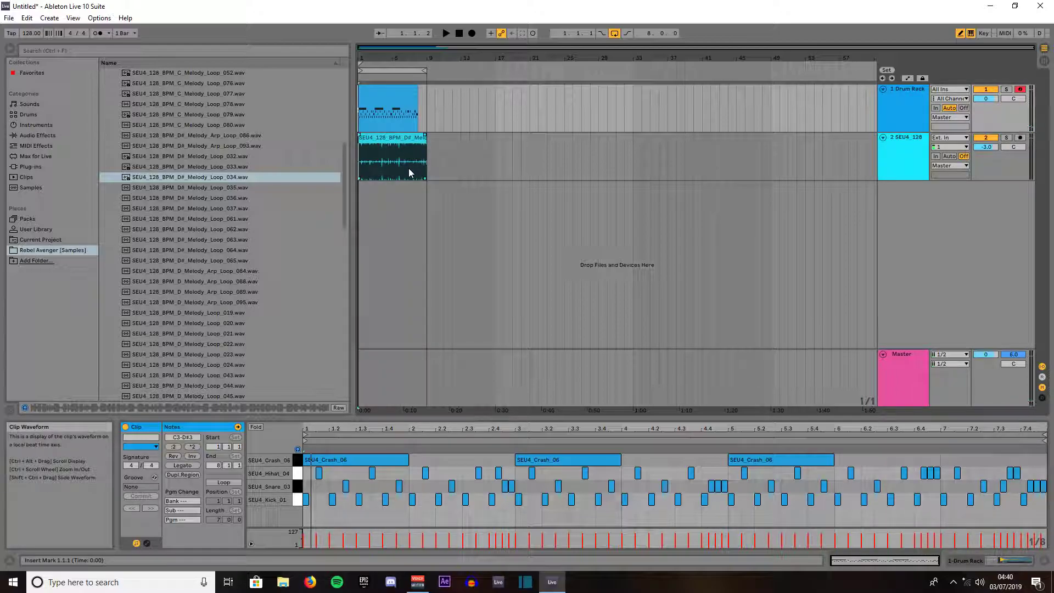
right_click(901, 141)
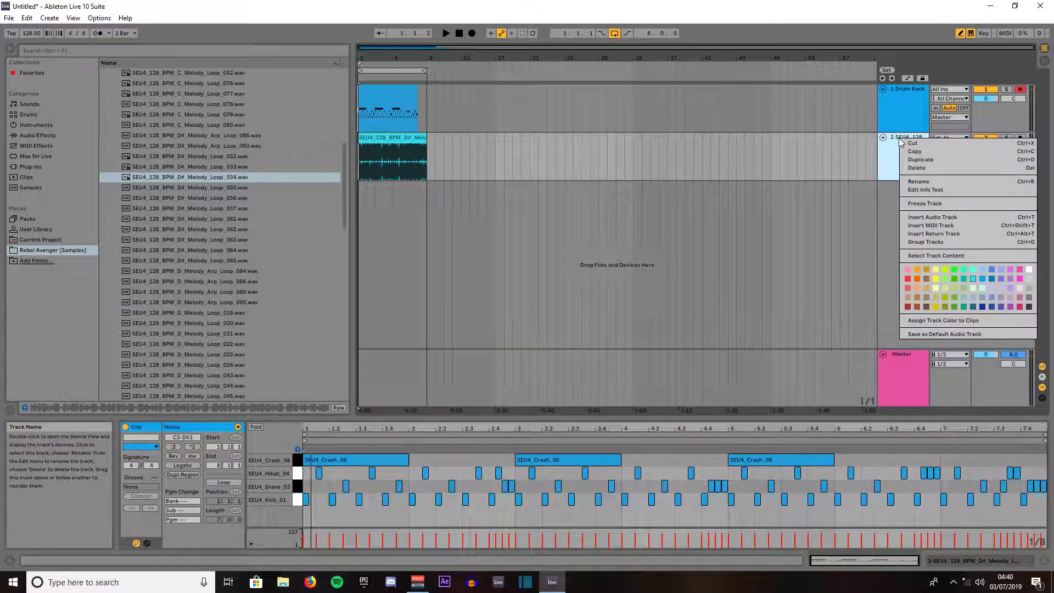
left_click(916, 159)
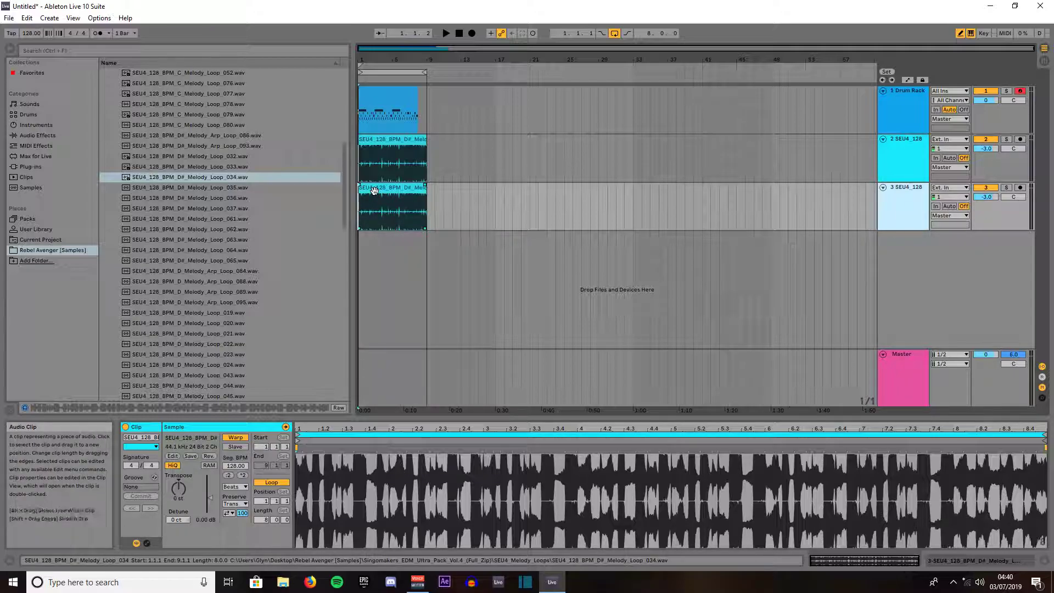
Step: Trim the original melody clip to end at bar 8, and trim the duplicate's start to bar 8 so only its last bar remains
left_click(425, 141)
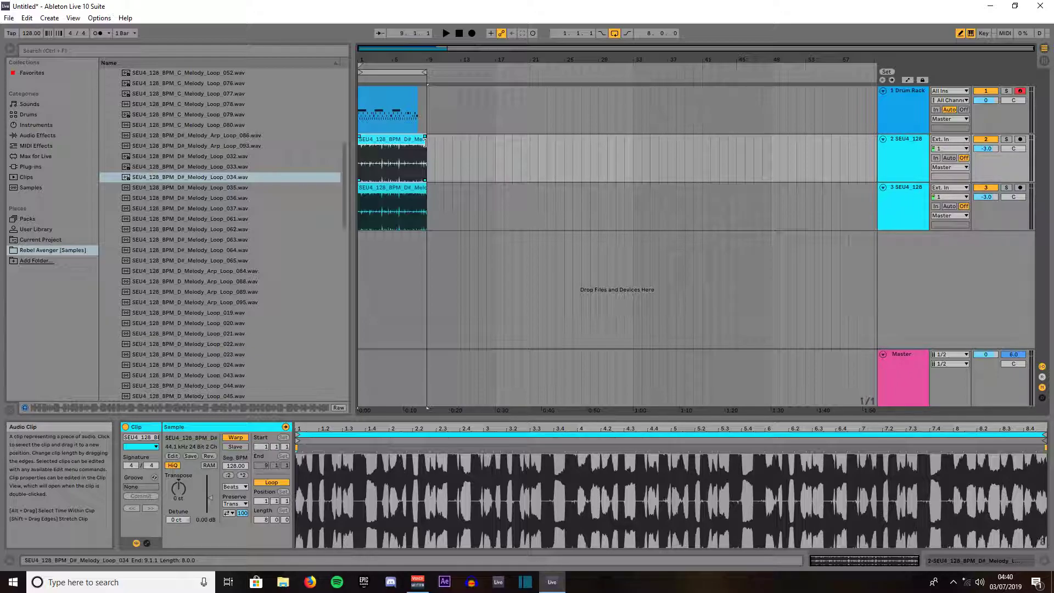
left_click_drag(424, 142, 417, 142)
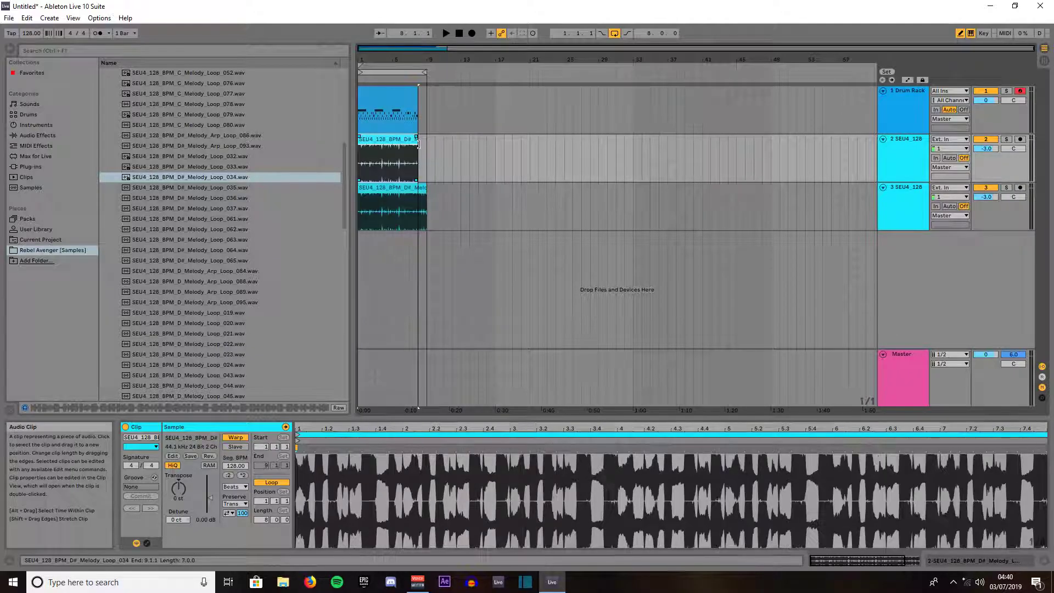
left_click(361, 191)
left_click_drag(361, 191, 420, 188)
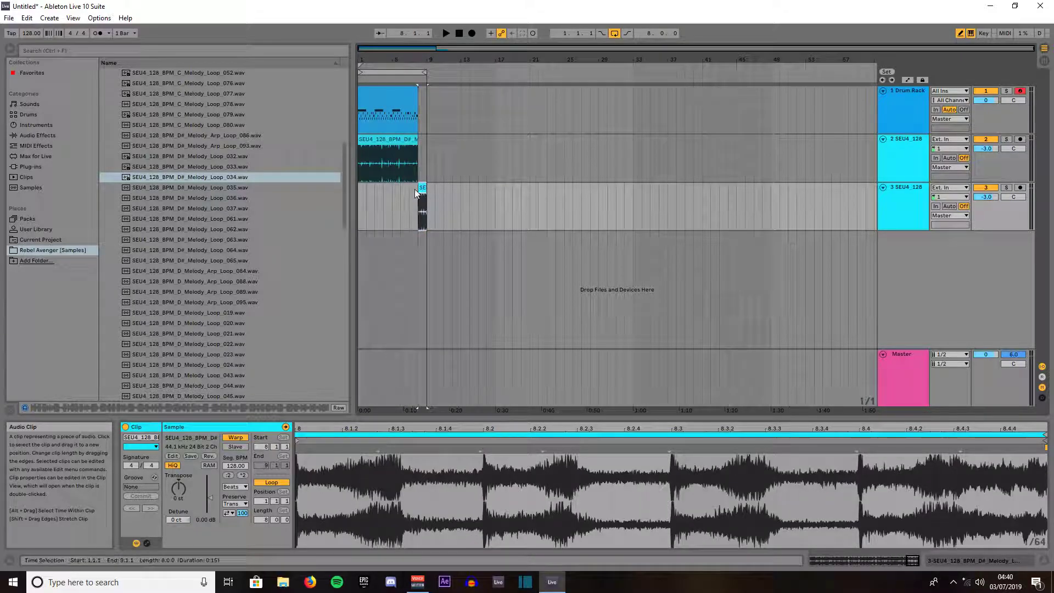
Step: Extend the arrangement loop to 14 bars
left_click_drag(422, 73, 477, 73)
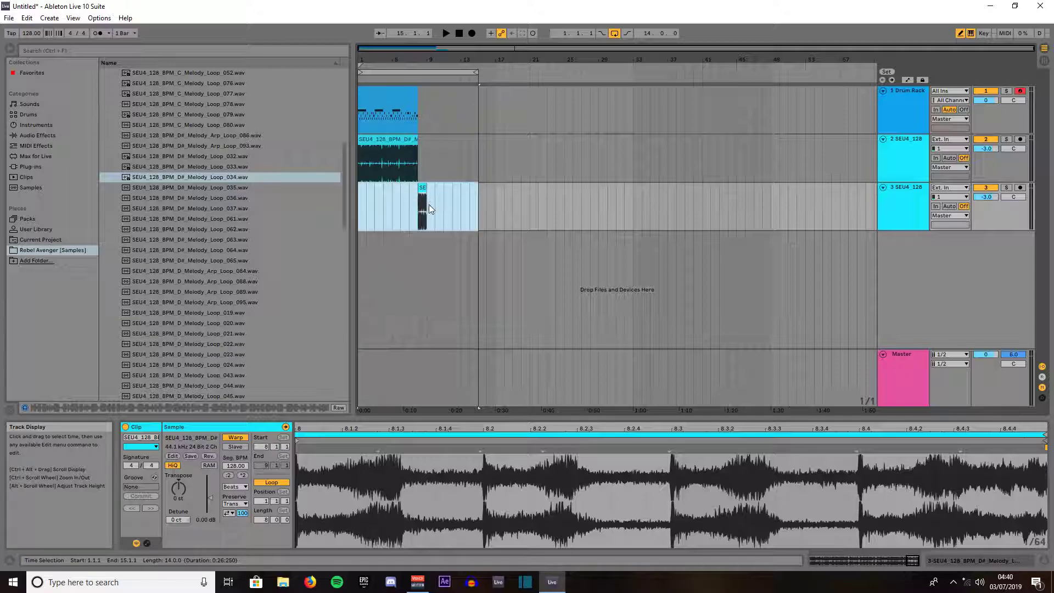
left_click(404, 210)
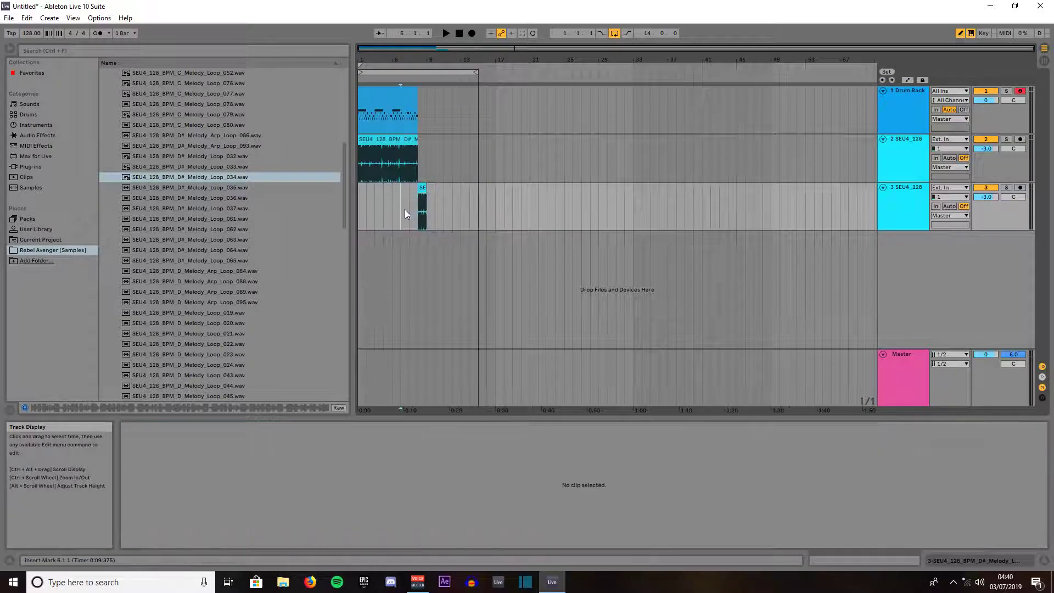
Step: Add the Frequency Shifter audio effect to the duplicated melody track
left_click(31, 137)
left_click(110, 104)
left_click(103, 83)
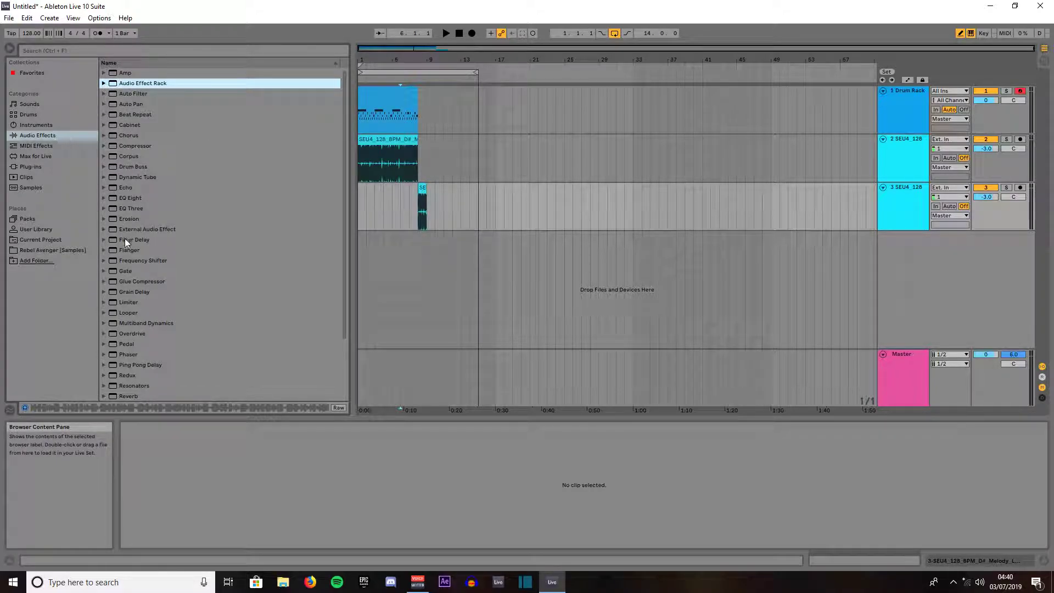
left_click(127, 261)
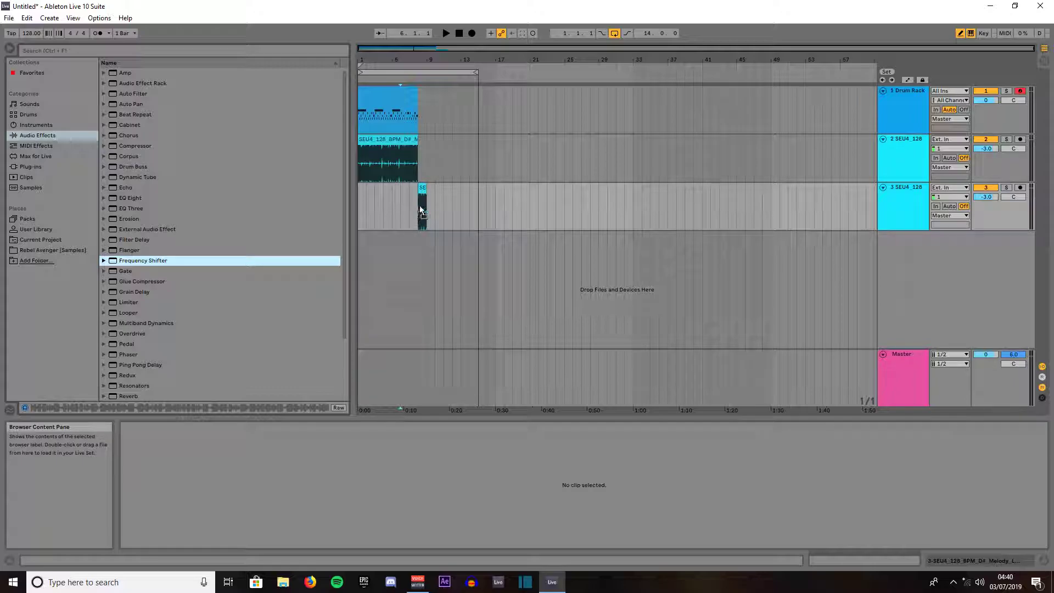
left_click_drag(423, 205, 422, 200)
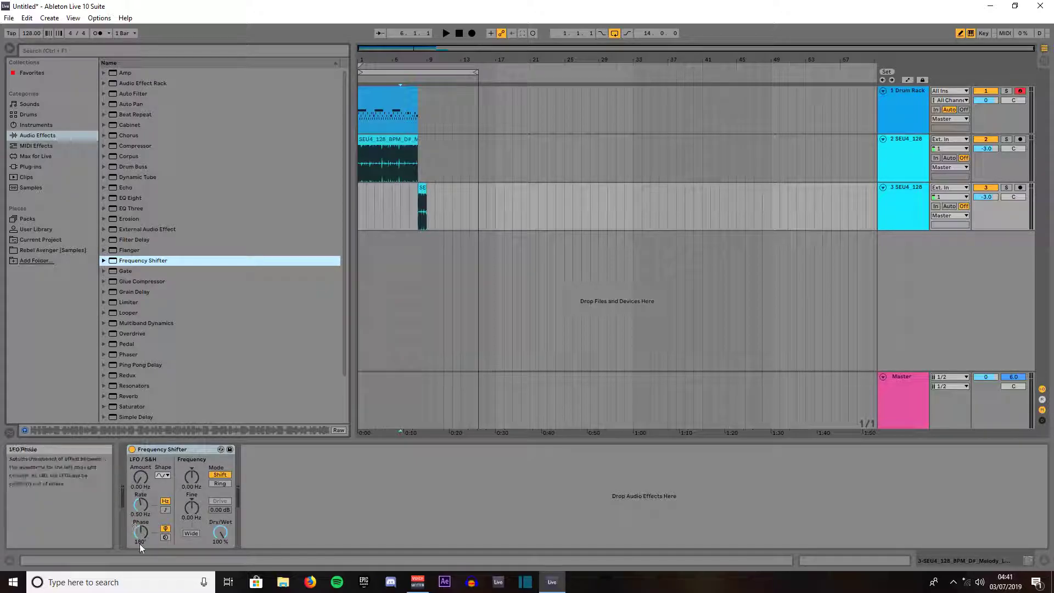
Step: Show the automation for the Frequency Shifter's coarse frequency, and set the arrangement's fixed grid to 1/8
right_click(189, 477)
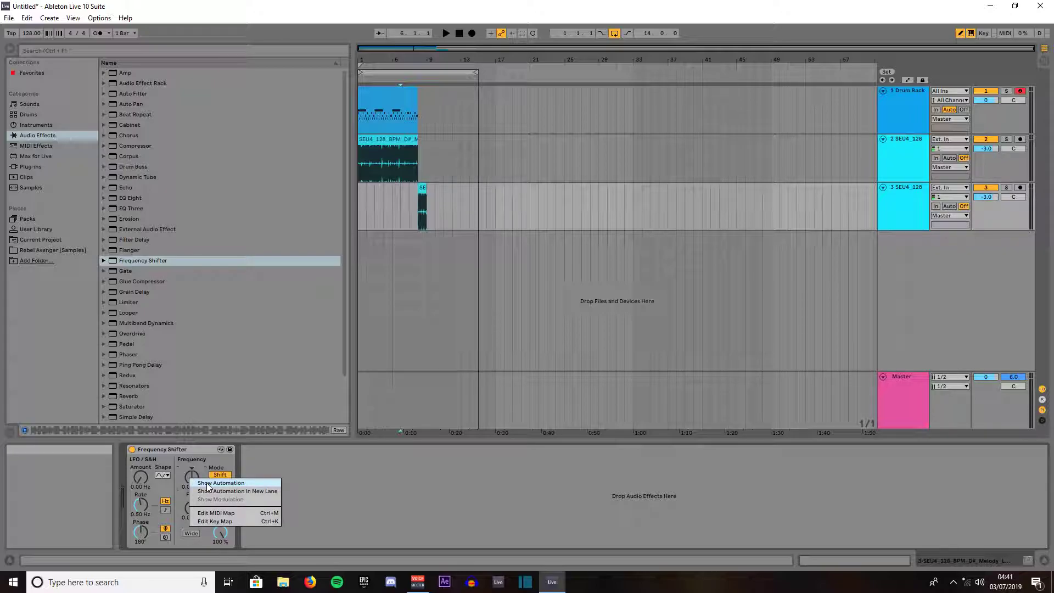
left_click(221, 483)
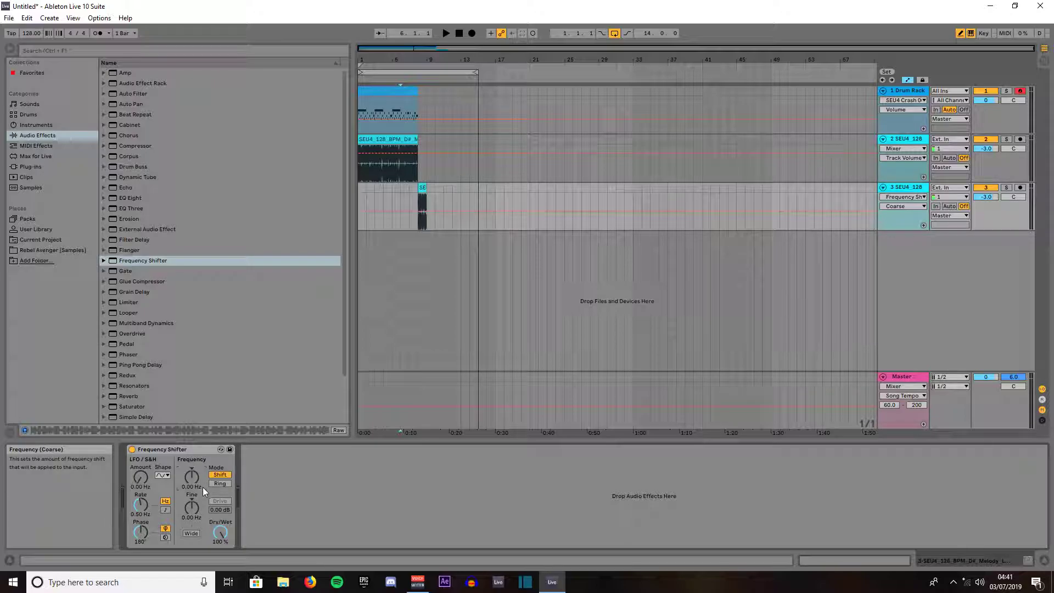
right_click(436, 243)
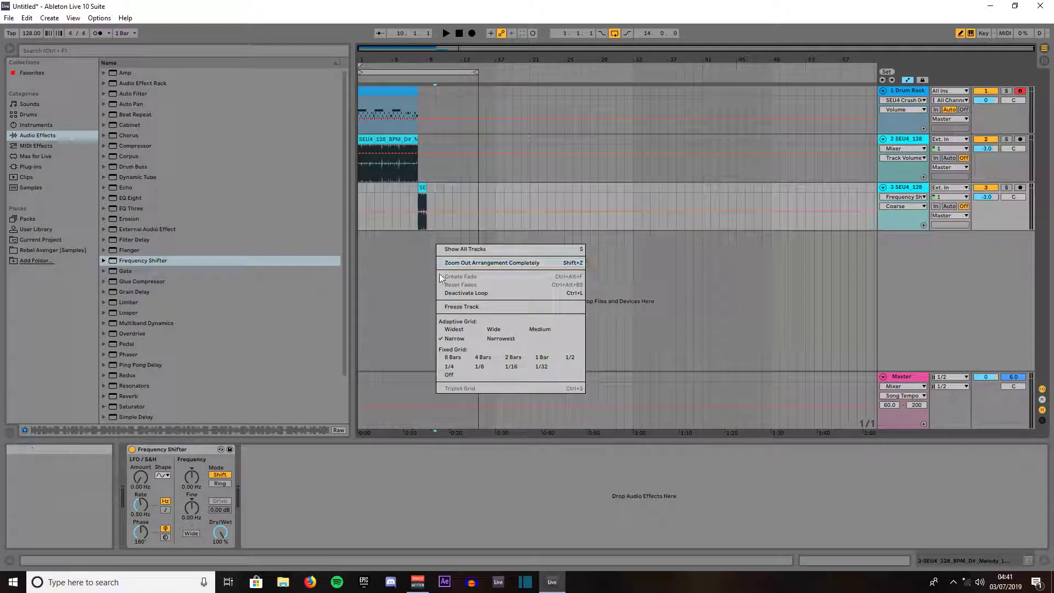
left_click(478, 366)
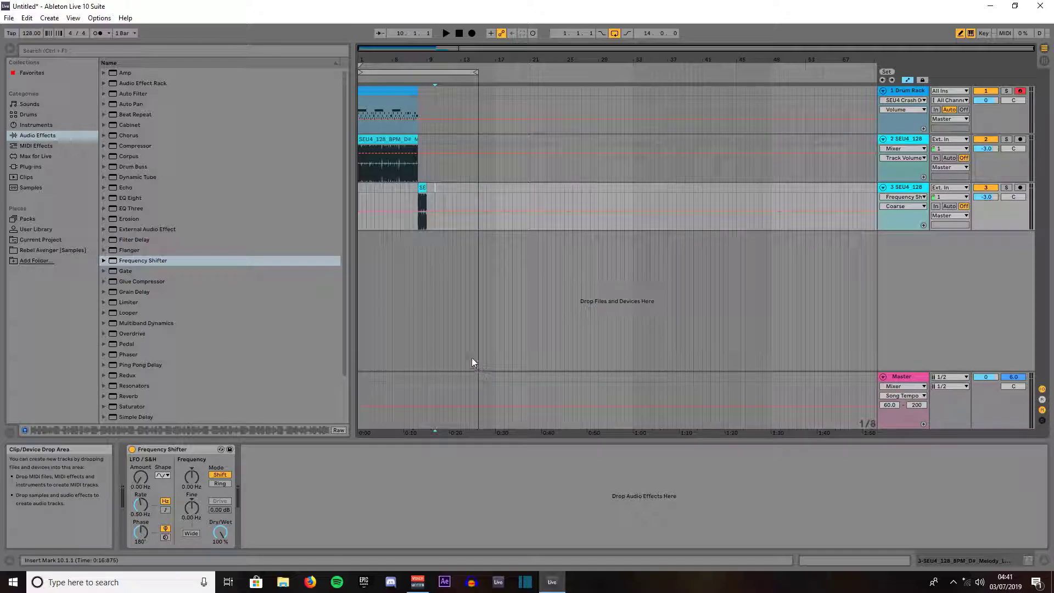
Step: Set the fixed grid to 1/16 and draw a steadily rising coarse frequency automation ramp across the one-bar melody clip
key("plus")
key("plus")
key("plus")
key("plus")
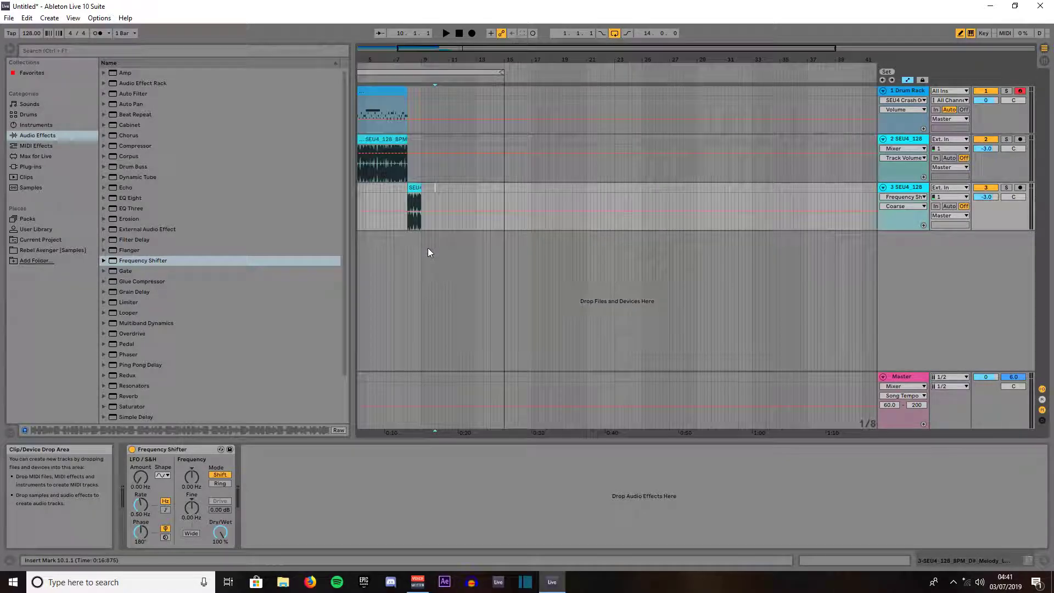
key("plus")
left_click_drag(510, 48, 485, 48)
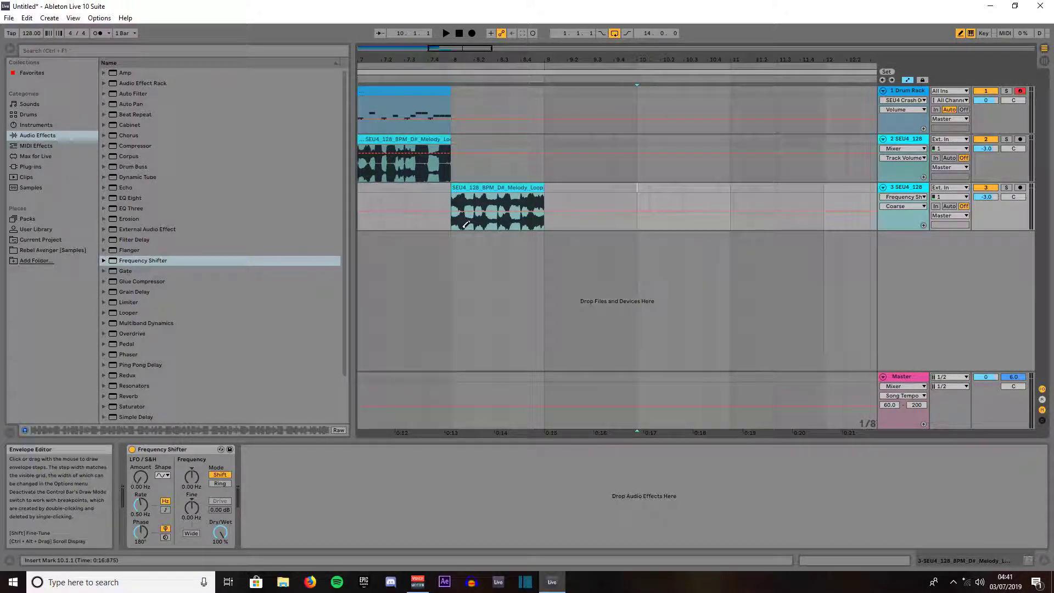
right_click(464, 227)
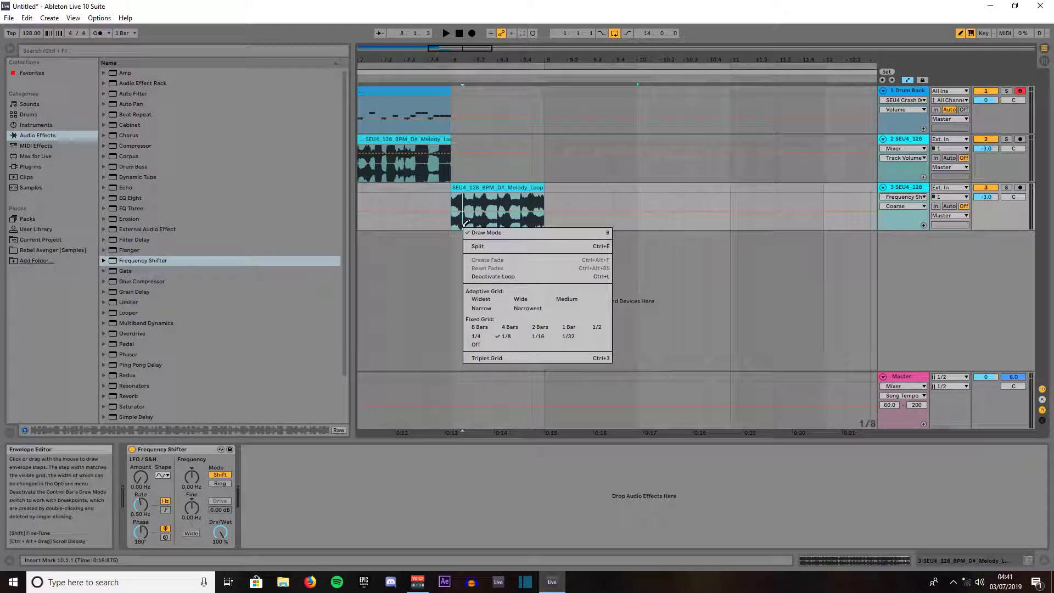
left_click(540, 336)
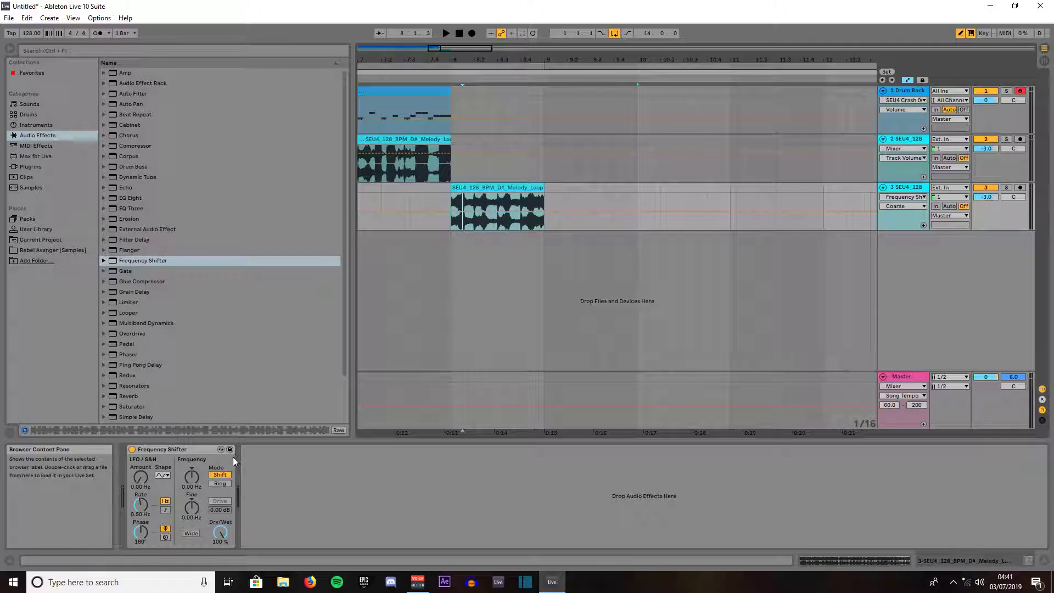
left_click(471, 211)
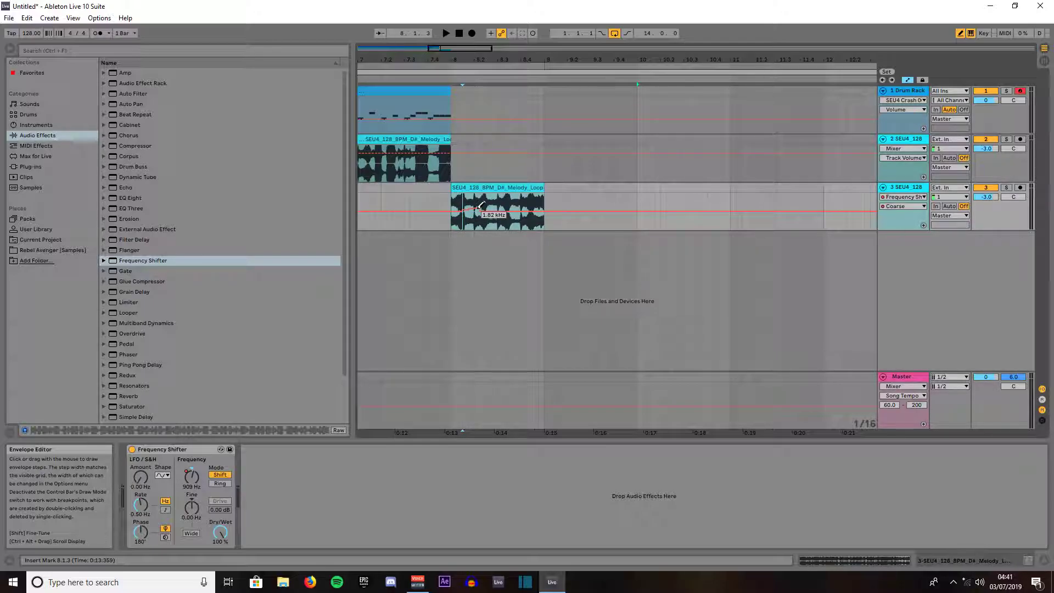
left_click_drag(480, 208, 544, 194)
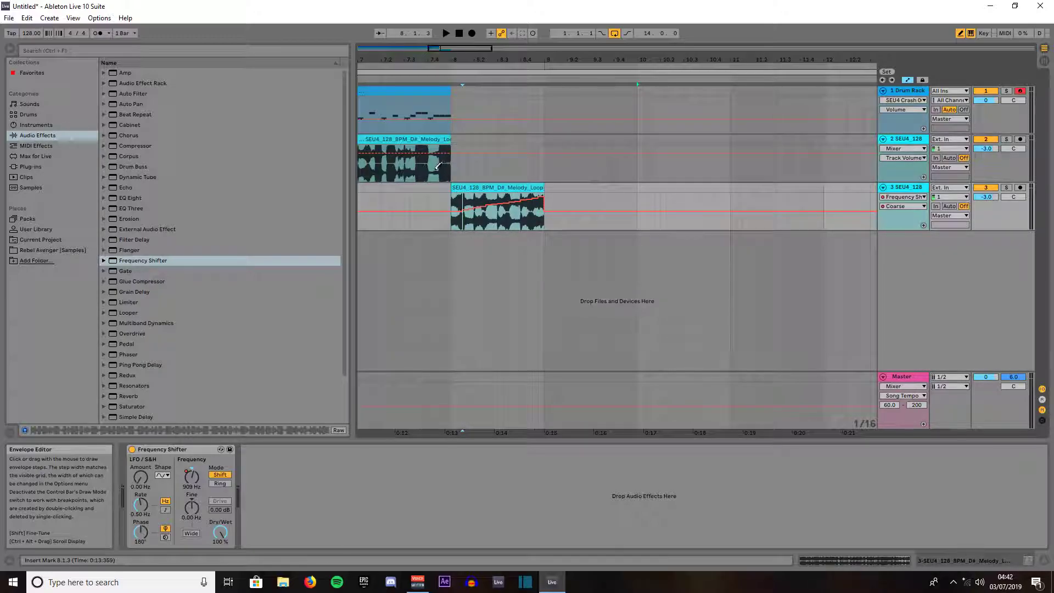
Step: Paste copies of the 7-bar drum clip and the 7-bar melody clip on their own tracks, starting at bar 9
left_click(390, 89)
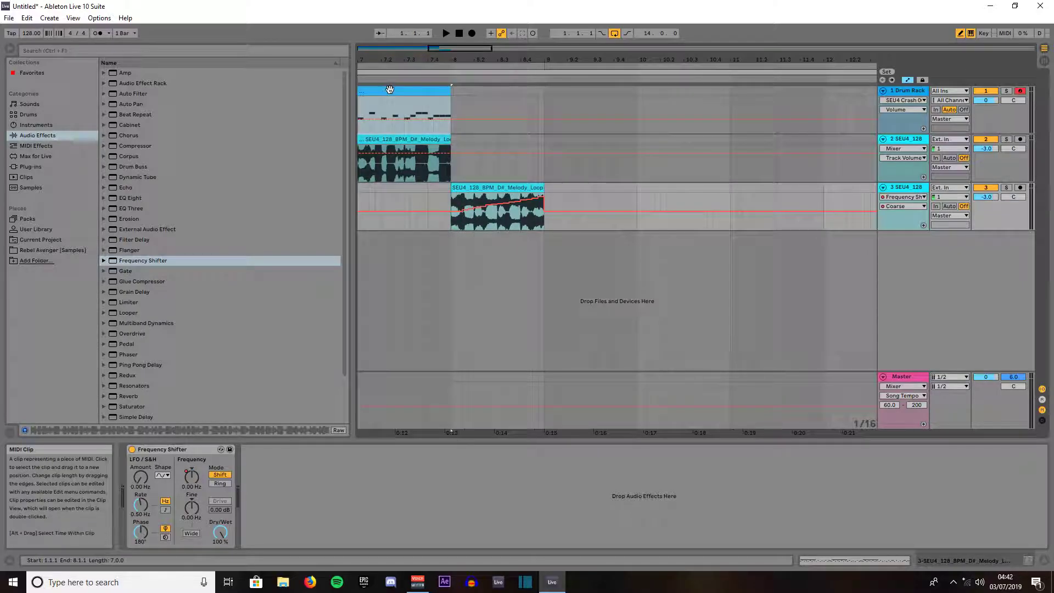
left_click_drag(390, 89, 713, 98)
key("ctrl+z")
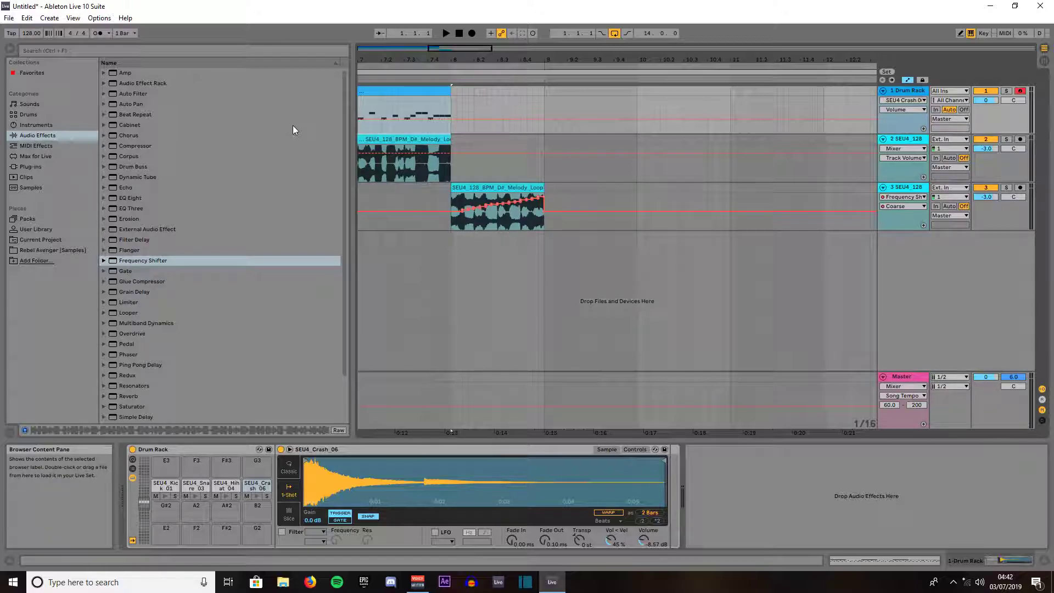
left_click(545, 103)
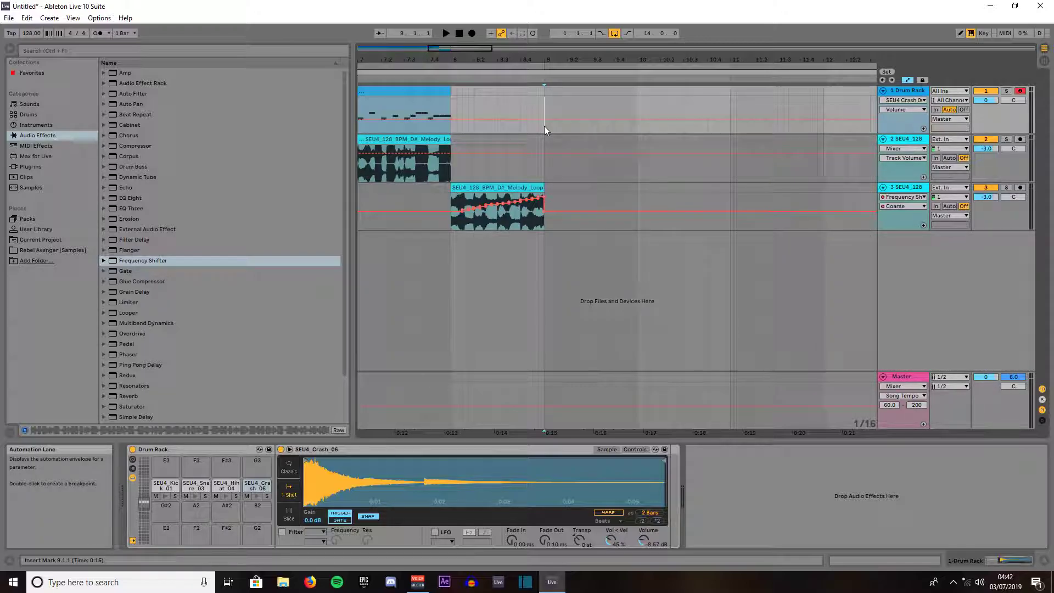
key("ctrl+v")
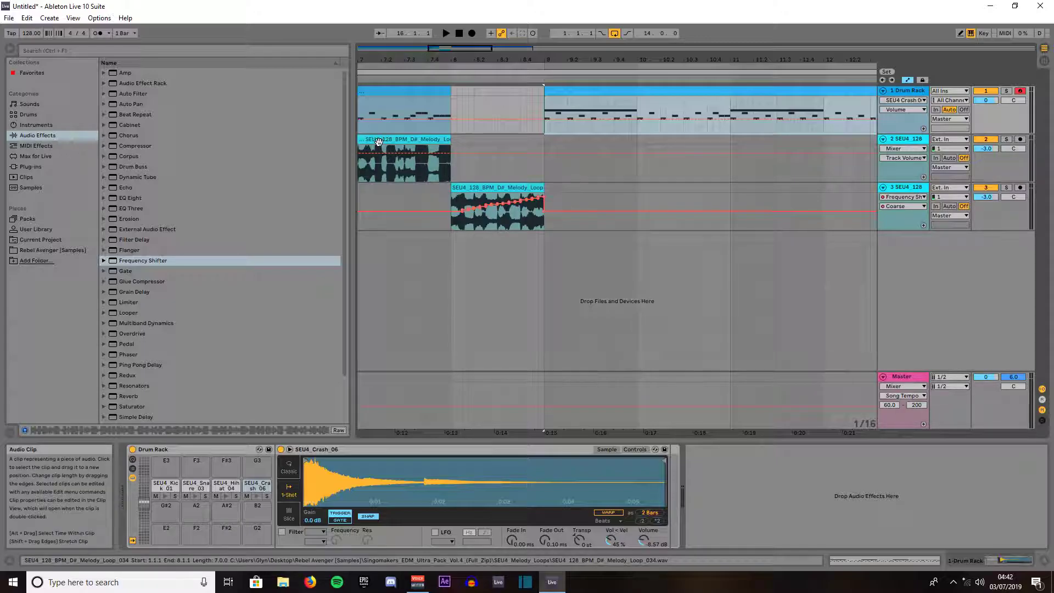
left_click(379, 141)
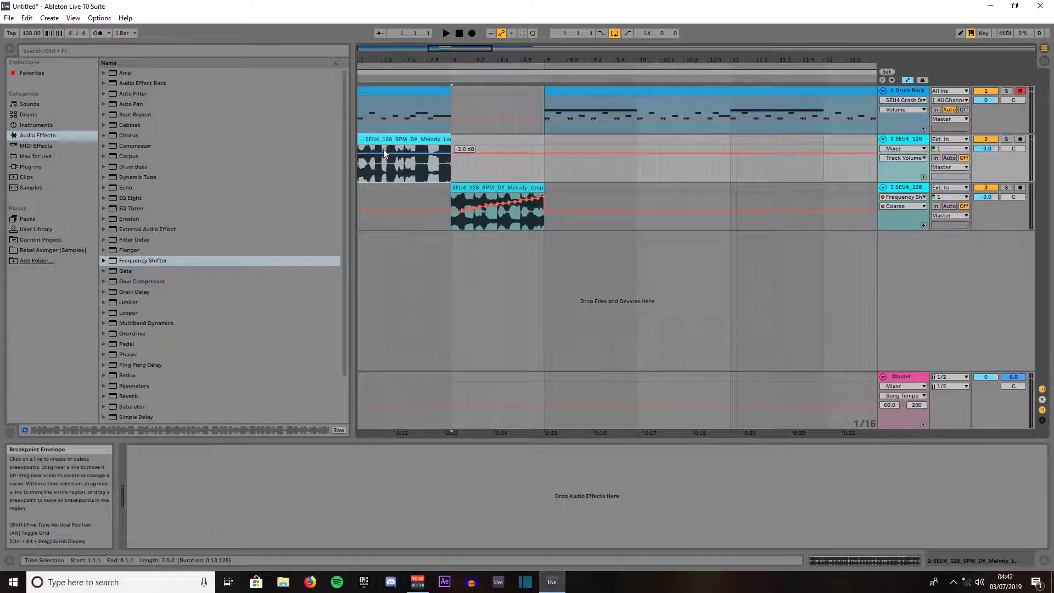
left_click(543, 167)
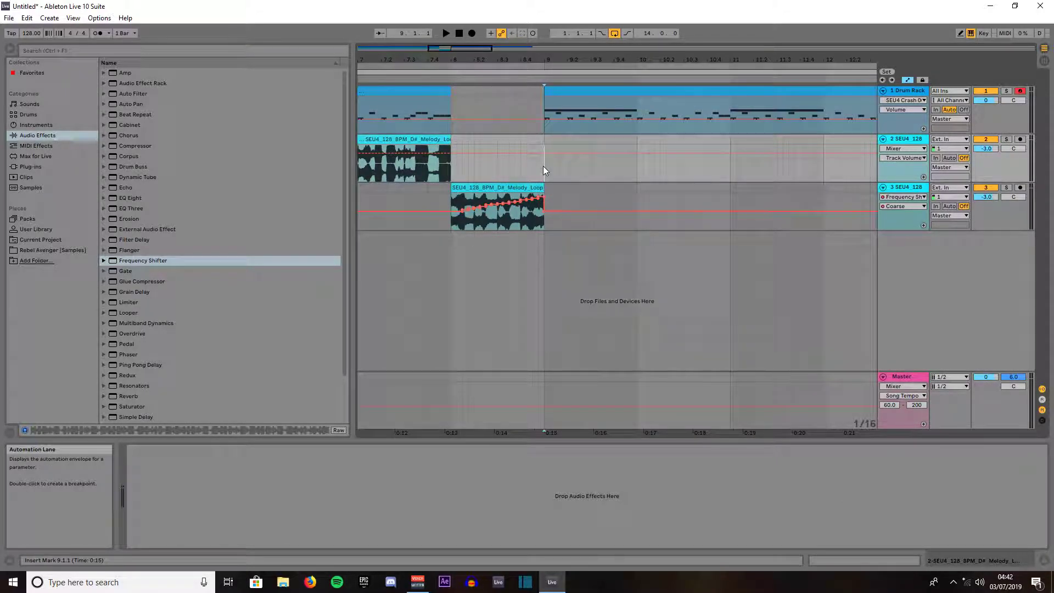
key("ctrl+v")
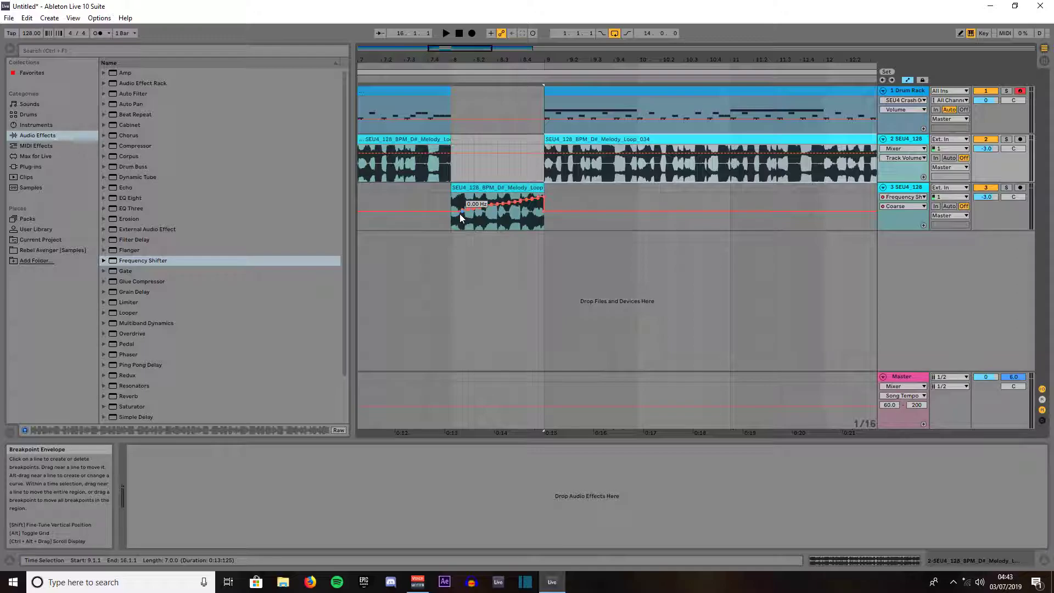
Step: Play back the one-bar transition, and delete the Frequency Shifter's coarse frequency automation
left_click(363, 80)
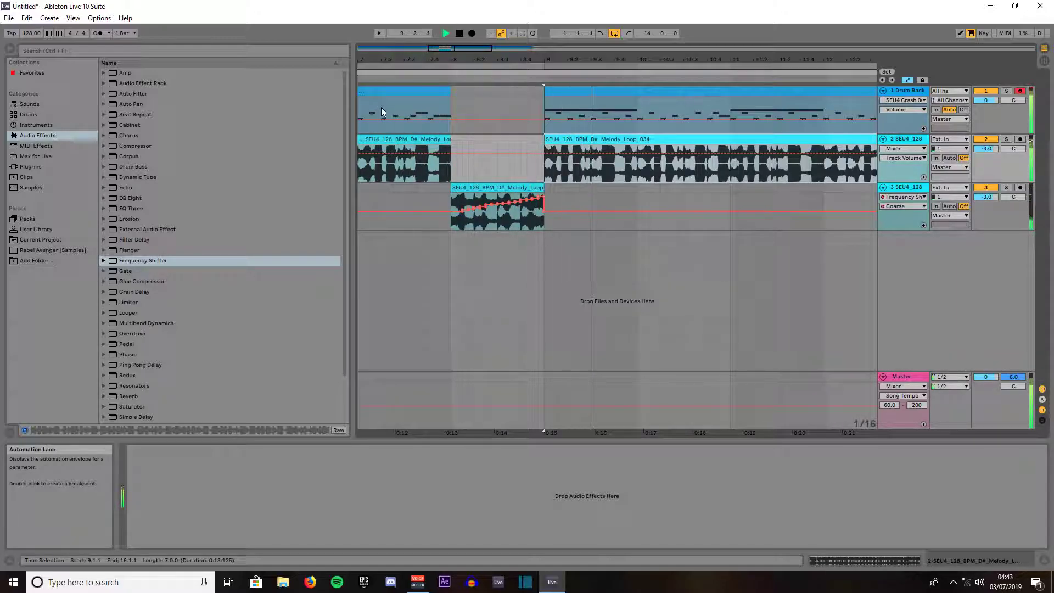
left_click(469, 199)
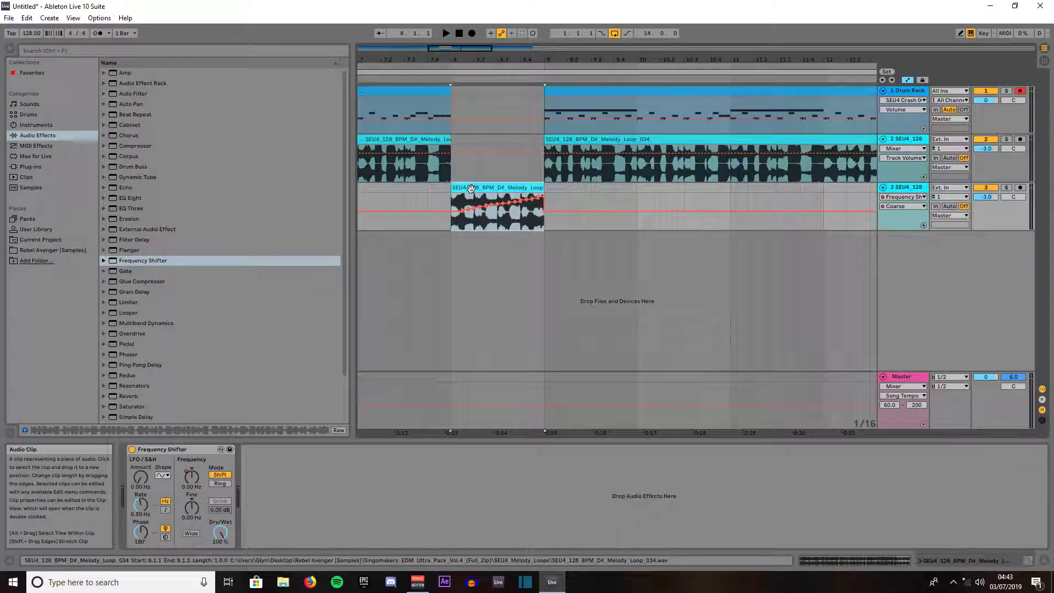
right_click(190, 479)
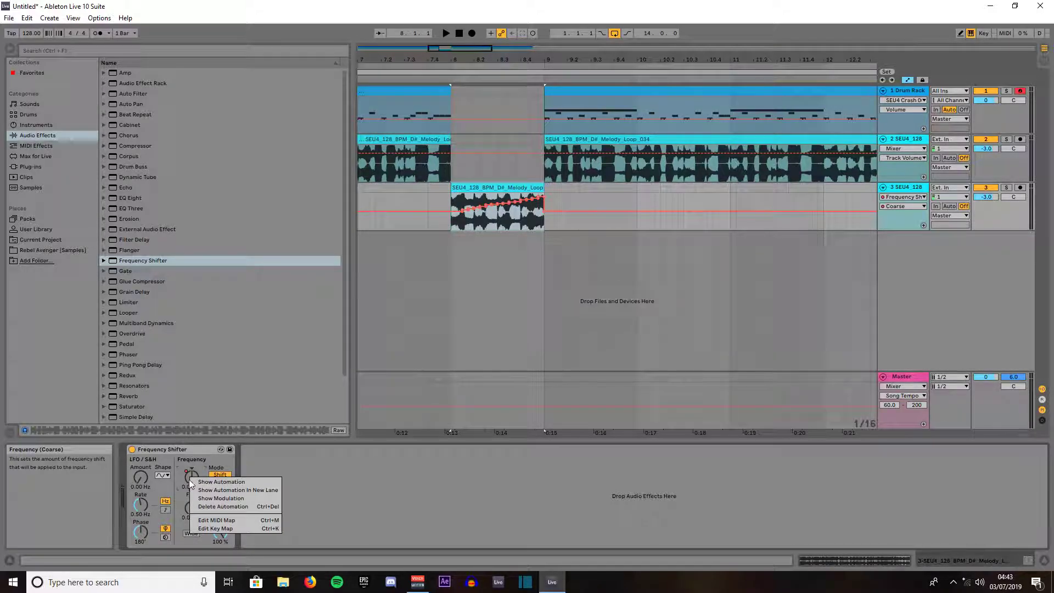
left_click(214, 507)
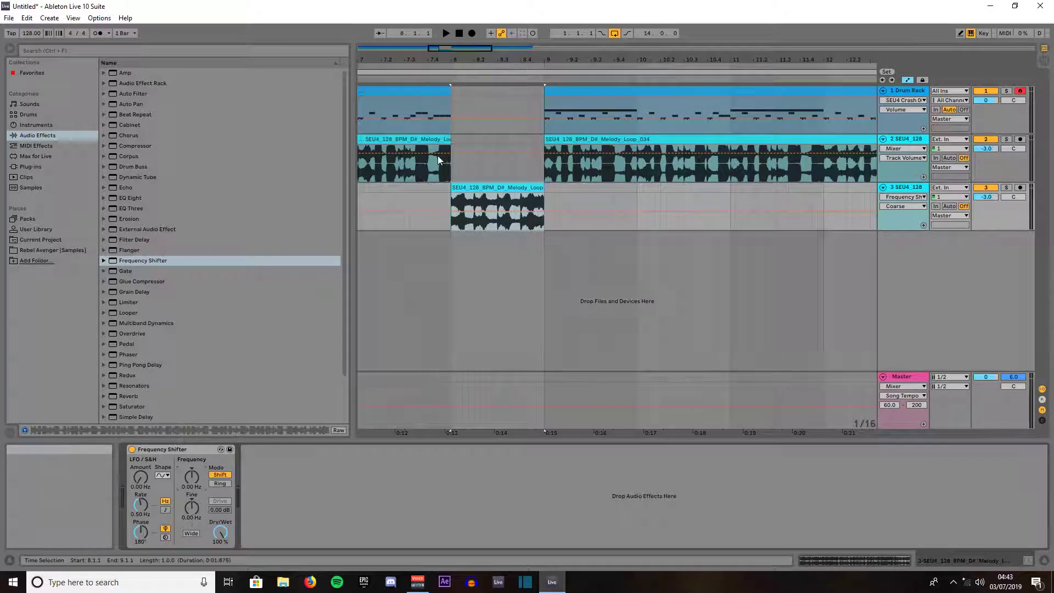
left_click(407, 225)
key("minus")
key("minus")
key("minus")
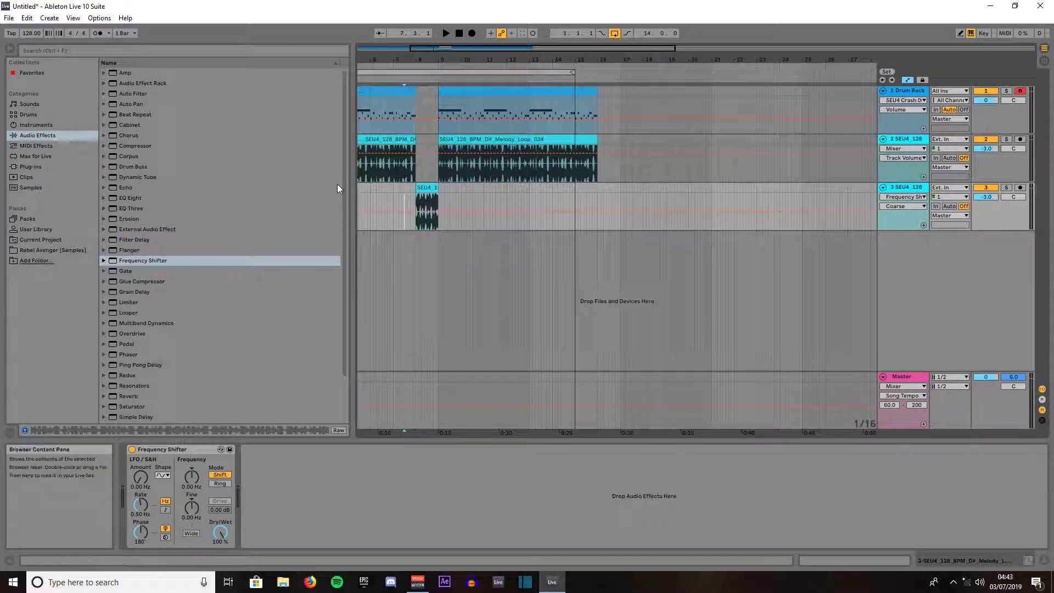
left_click(370, 222)
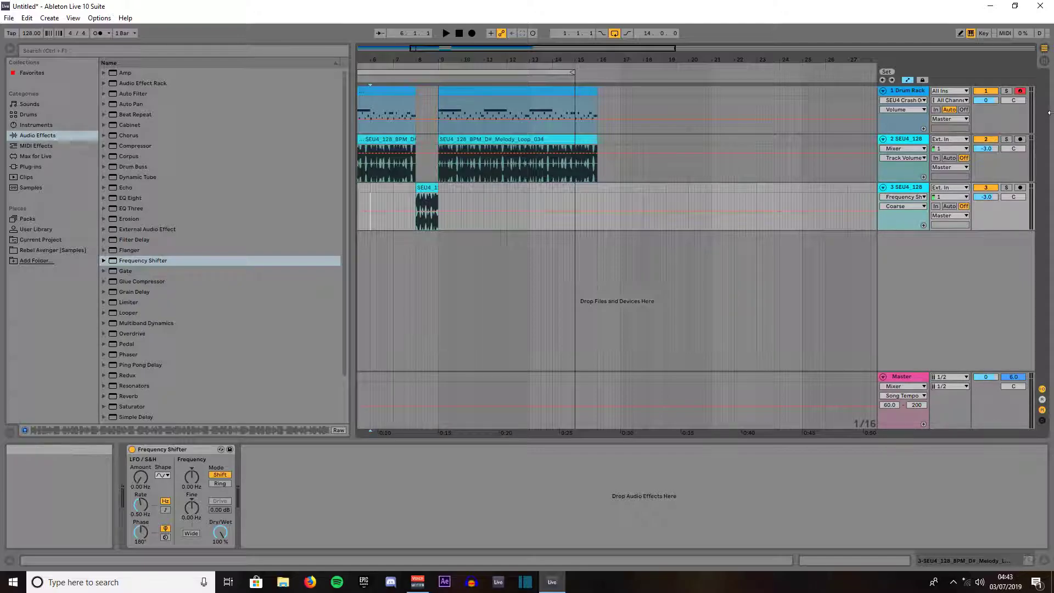
Step: Disarm the drum track and record live automation of the Frequency Shifter's coarse frequency rising to 280 Hz across the one-bar transition
left_click(1023, 93)
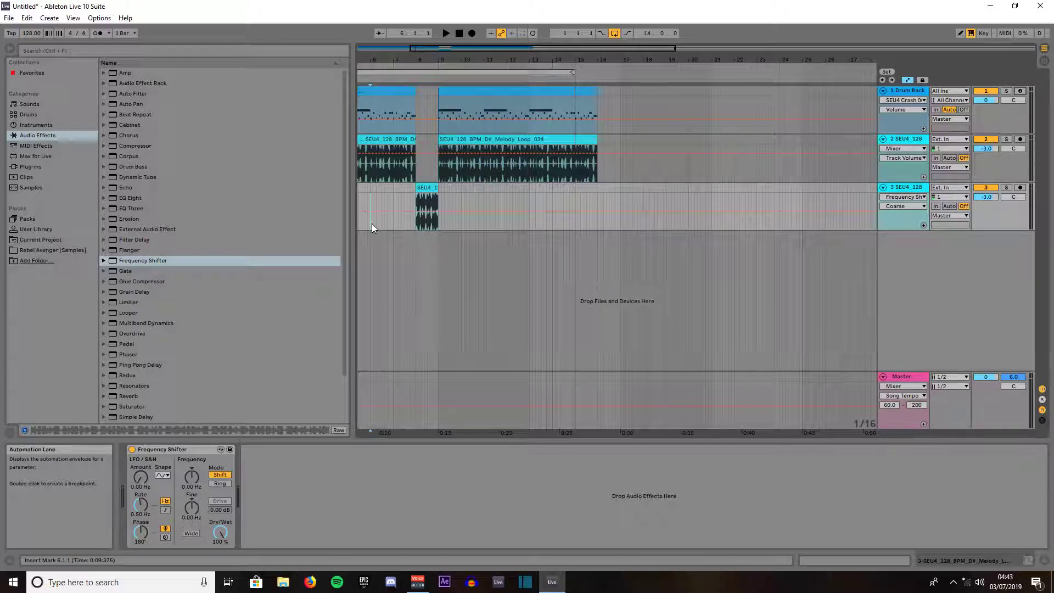
left_click(471, 34)
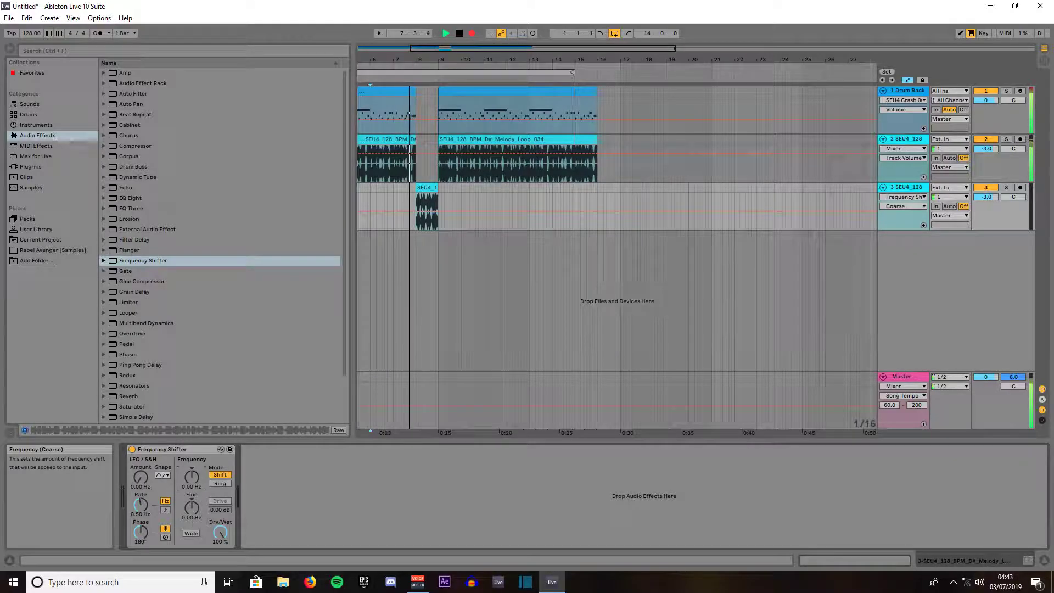
left_click_drag(192, 477, 192, 452)
key("space")
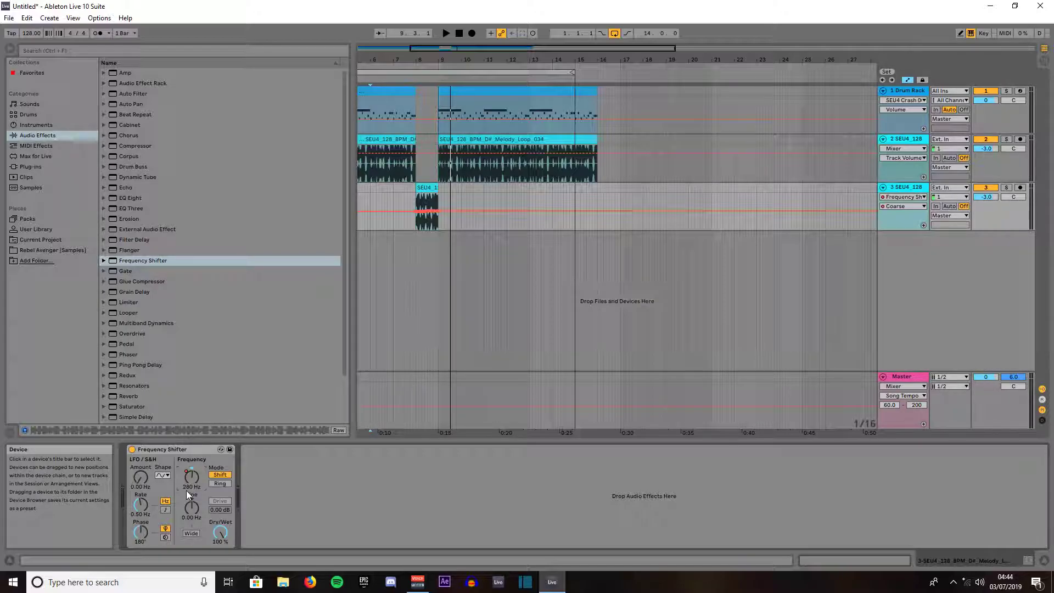
Step: Play back the recorded transition, and extend the arrangement loop to 15 bars so it ends with the second drum and melody clips
left_click(363, 80)
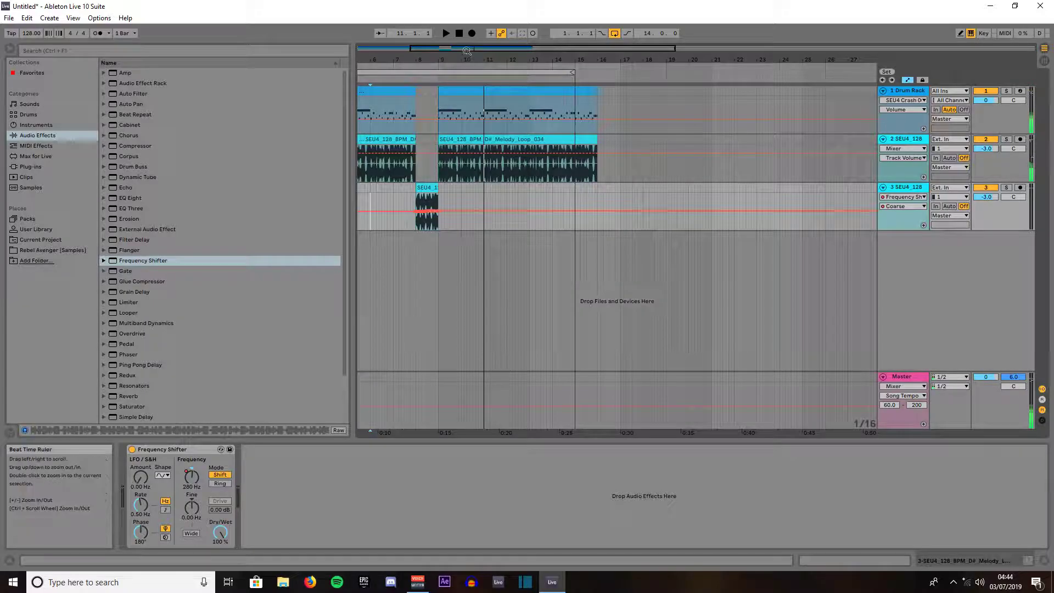
left_click(460, 34)
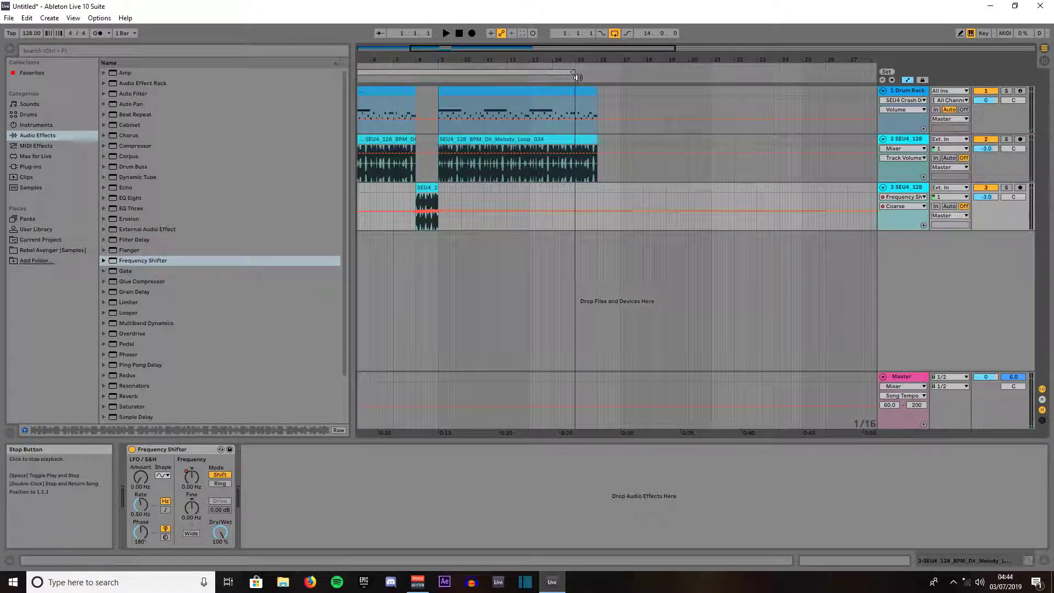
left_click_drag(573, 72, 596, 74)
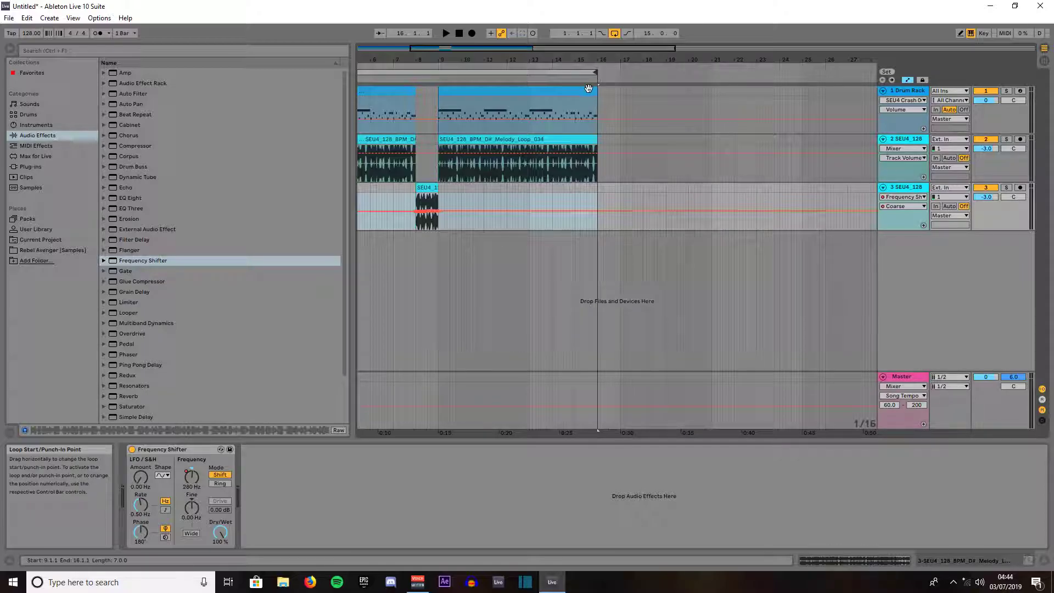
Step: Play the whole arrangement from bar 1 through the transition into the second section, and stop playback
scroll(590, 87, "down", 2)
scroll(588, 87, "down", 2)
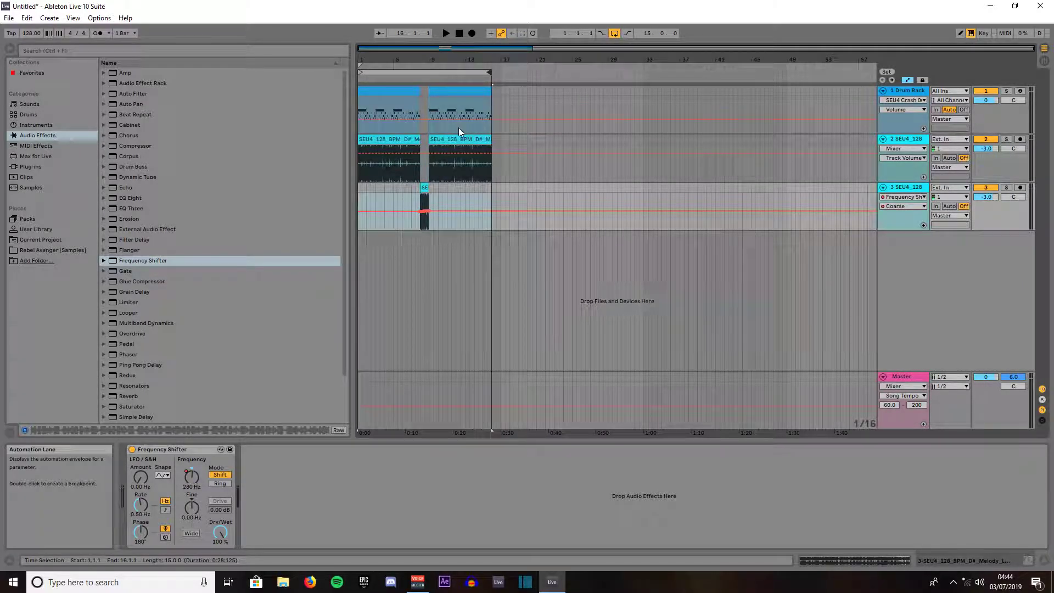
left_click(459, 34)
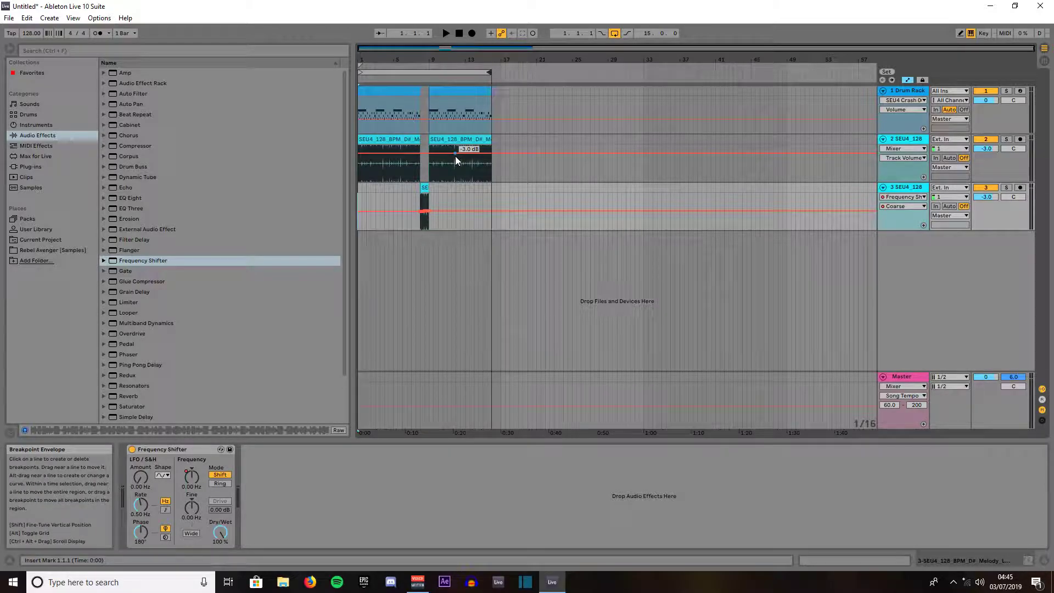
left_click(446, 34)
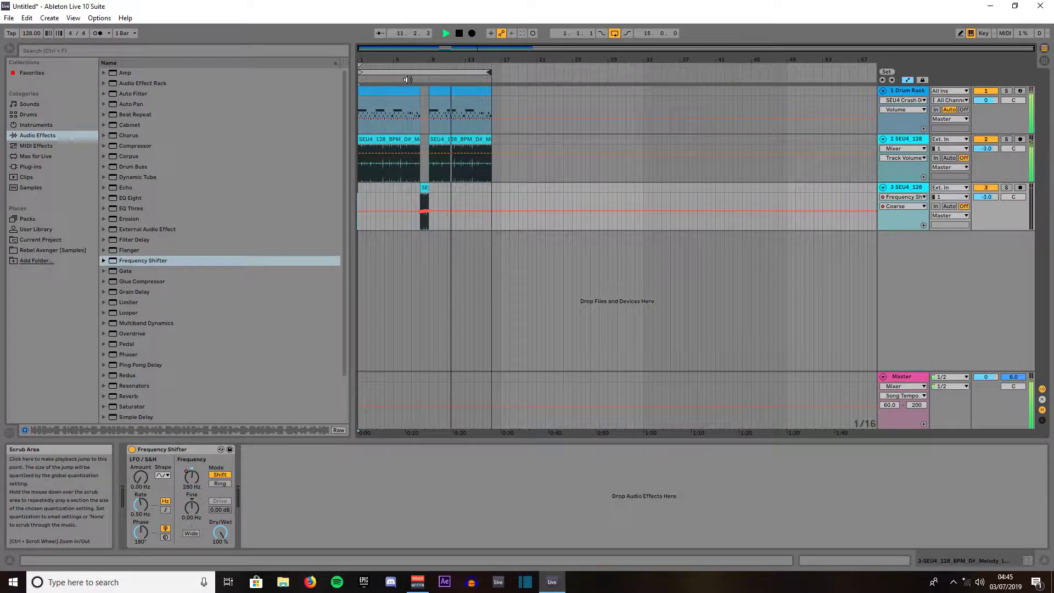
key("space")
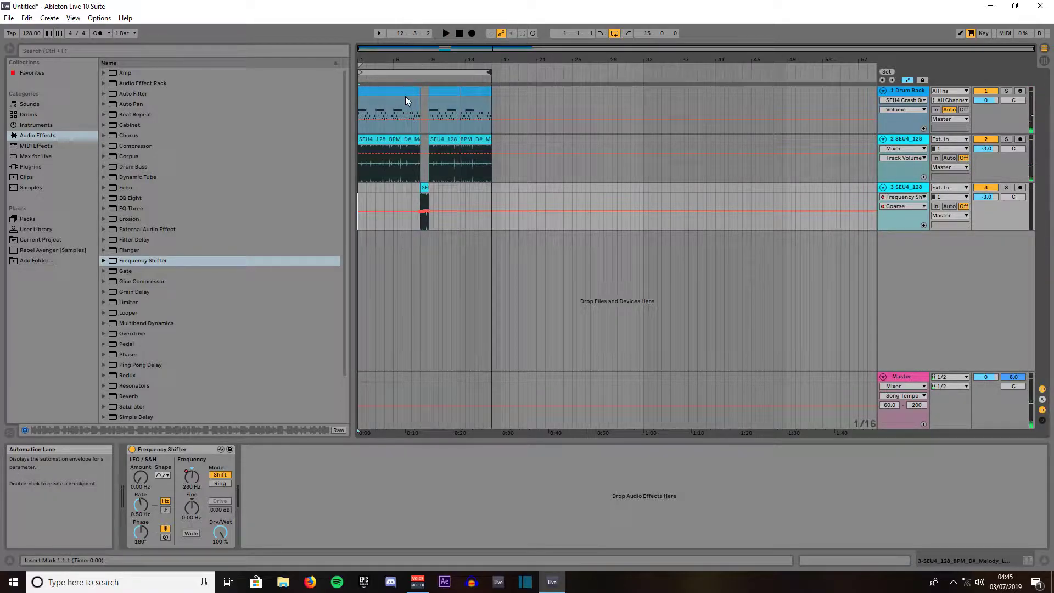